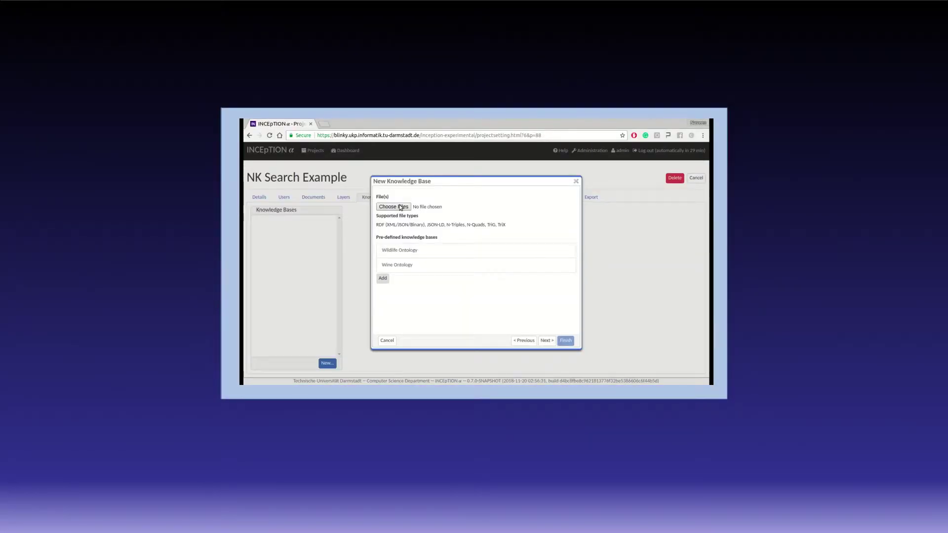
- Choose a local ontology file for the new knowledge base and continue to the following wizard page
left_click(399, 207)
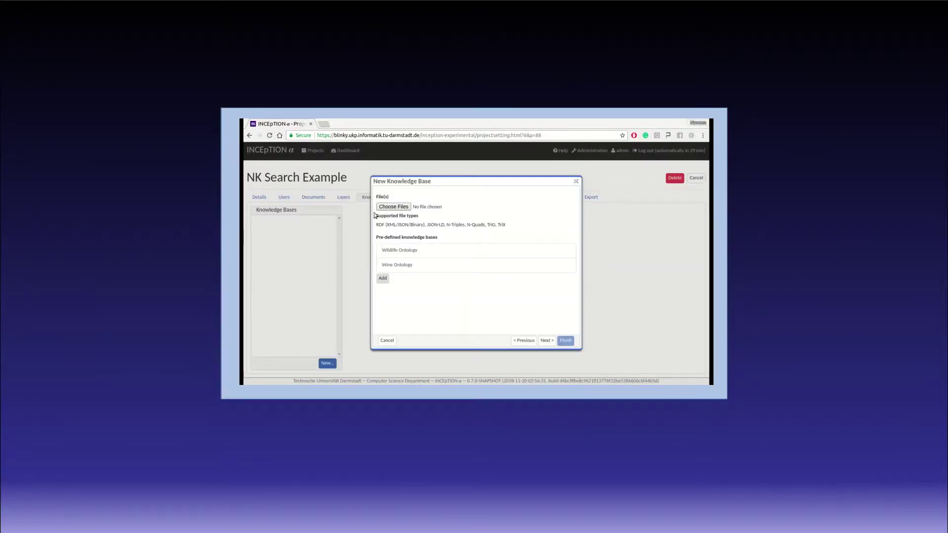
double_click(359, 312)
left_click(546, 340)
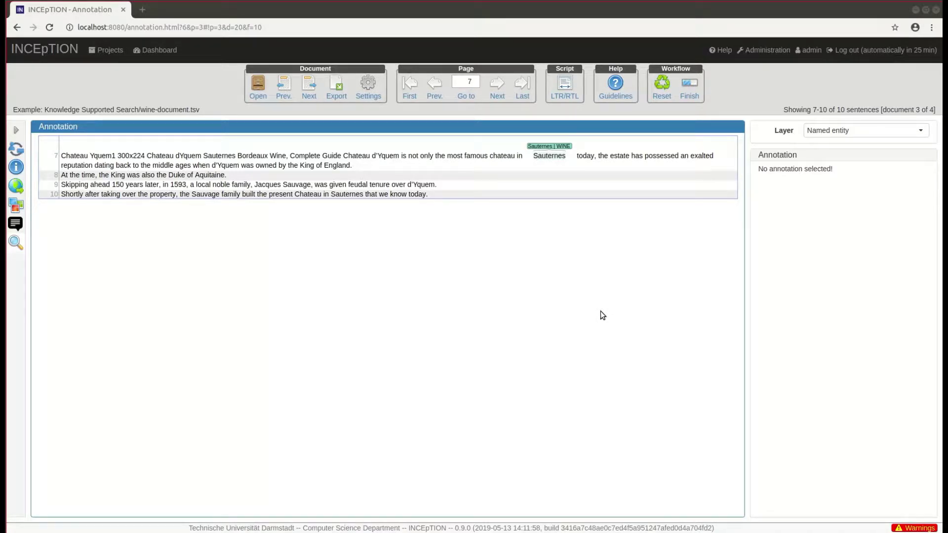
- Search the project's documents for the word Sauternes and open the "in Bordeaux. Sauternes is made from" match in sauternes.tsv
left_click(16, 247)
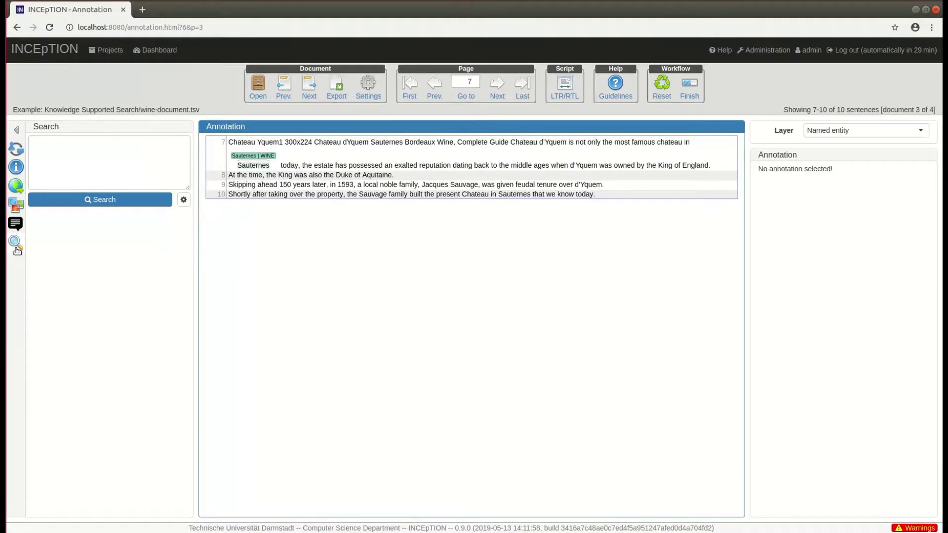
left_click(106, 142)
type("S")
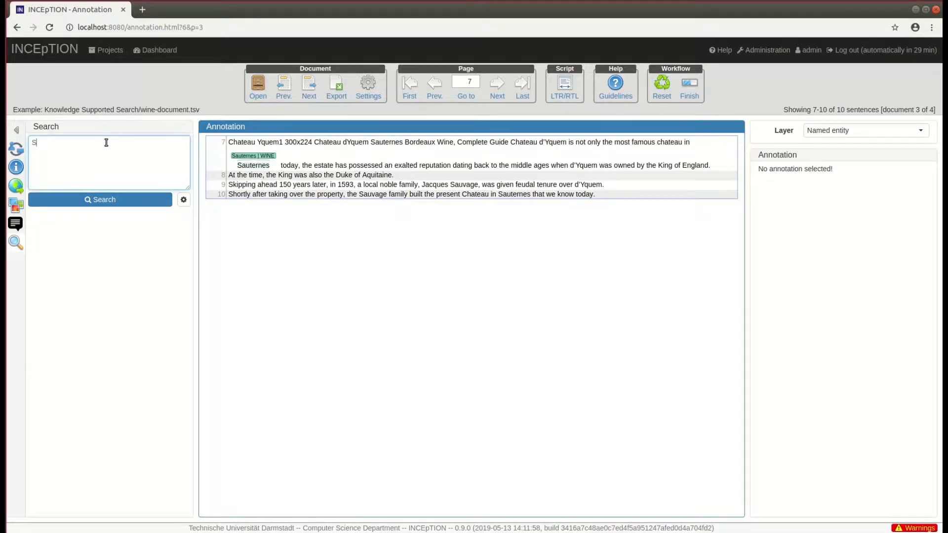
type("auternes")
left_click(100, 199)
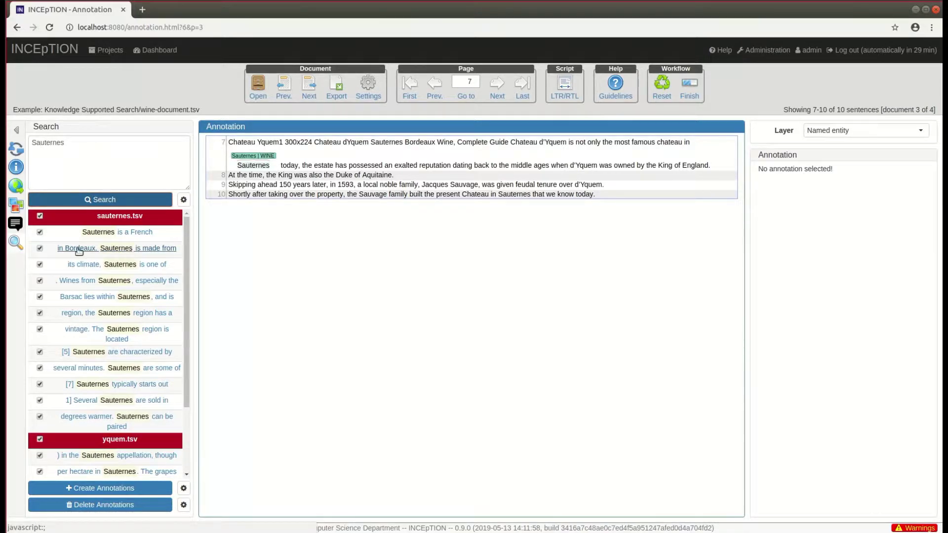
left_click(152, 252)
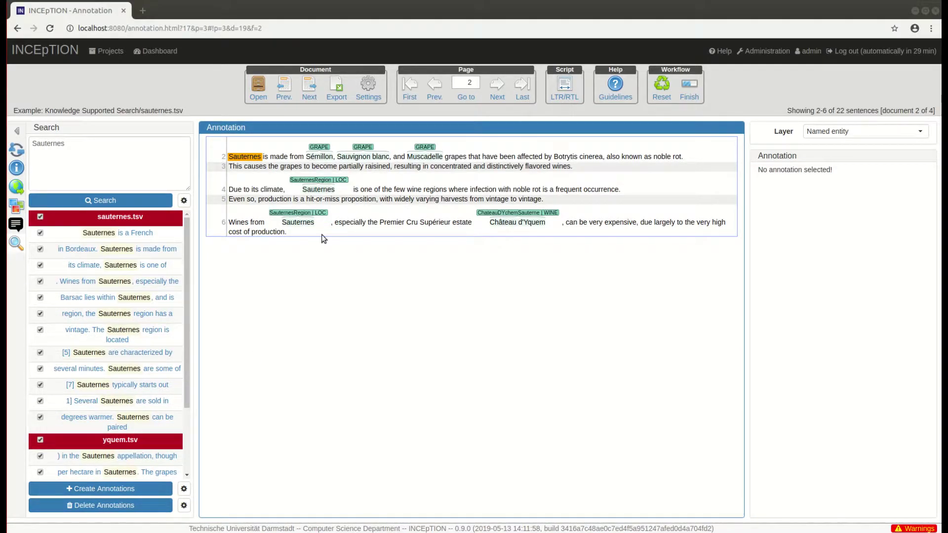
- Select the SauternesRegion LOC annotation in sentence 4 and create the same annotation on all checked Sauternes matches
left_click(333, 179)
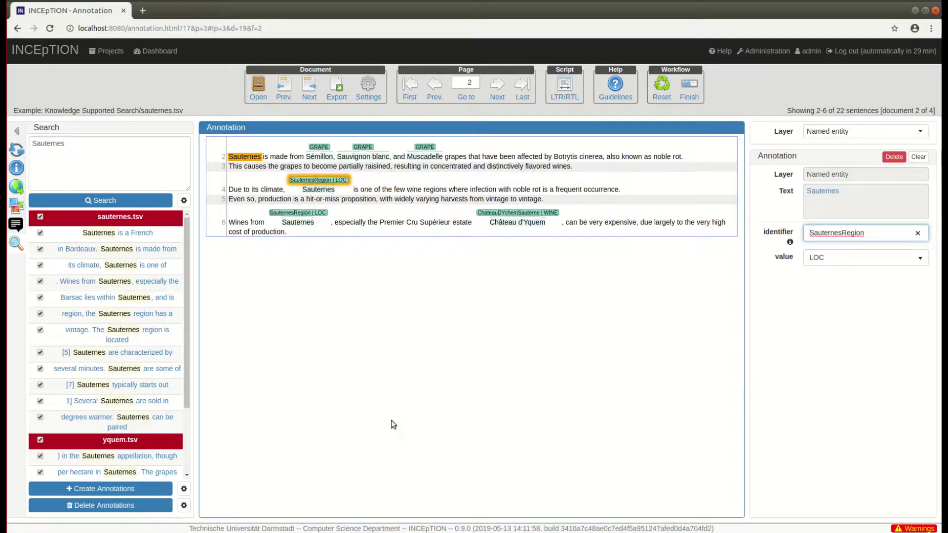
left_click(147, 488)
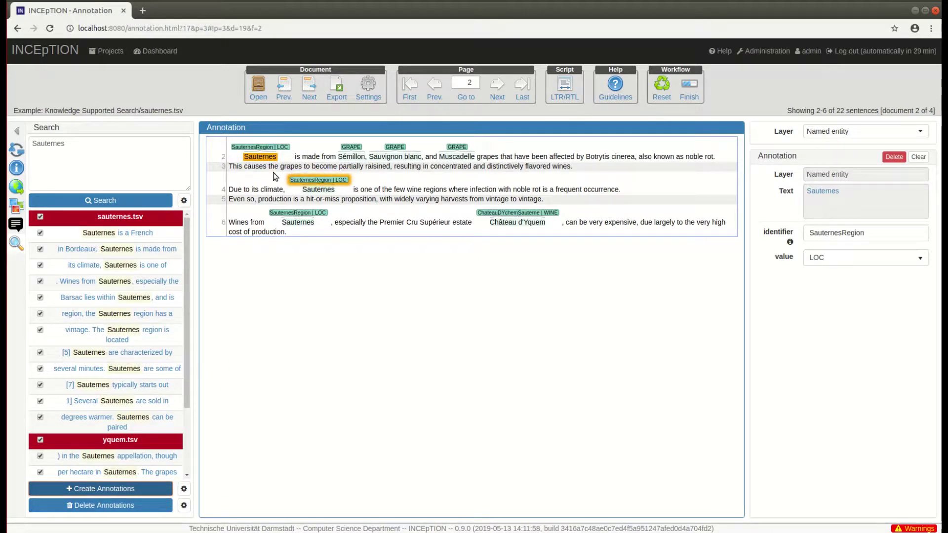
- Search for all named entity annotations with <Named_entity/> and open the Clos de Vougeot rose match in closvougeot.tsv
double_click(50, 144)
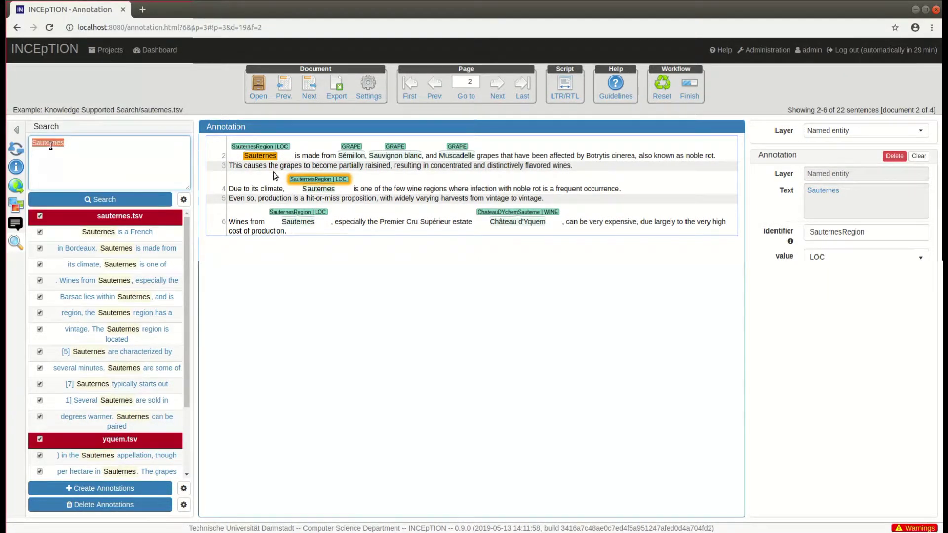
type("<Named")
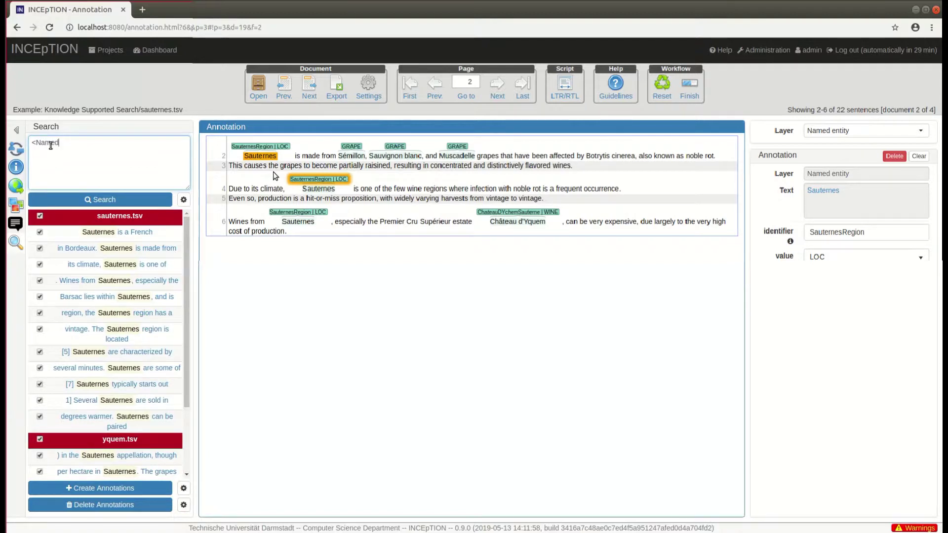
type("_entity/>")
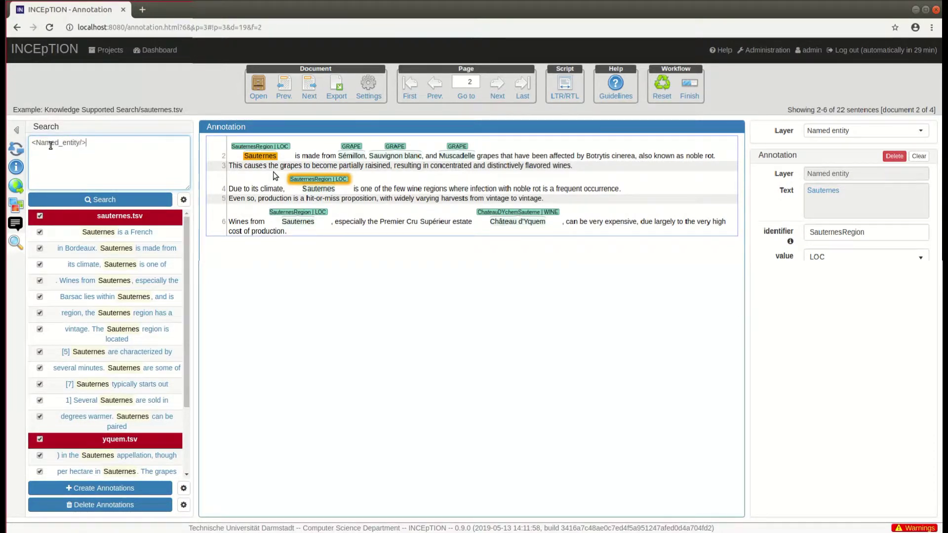
left_click(101, 199)
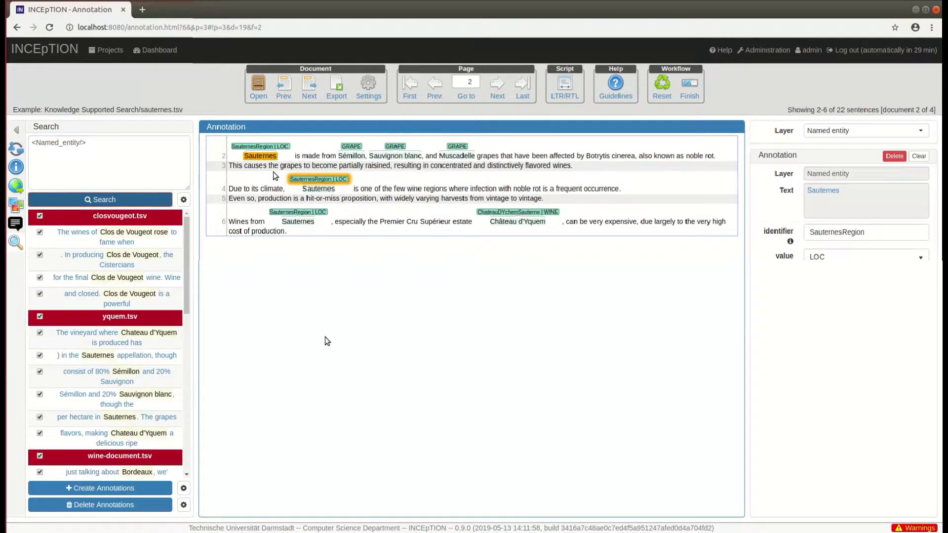
left_click(114, 232)
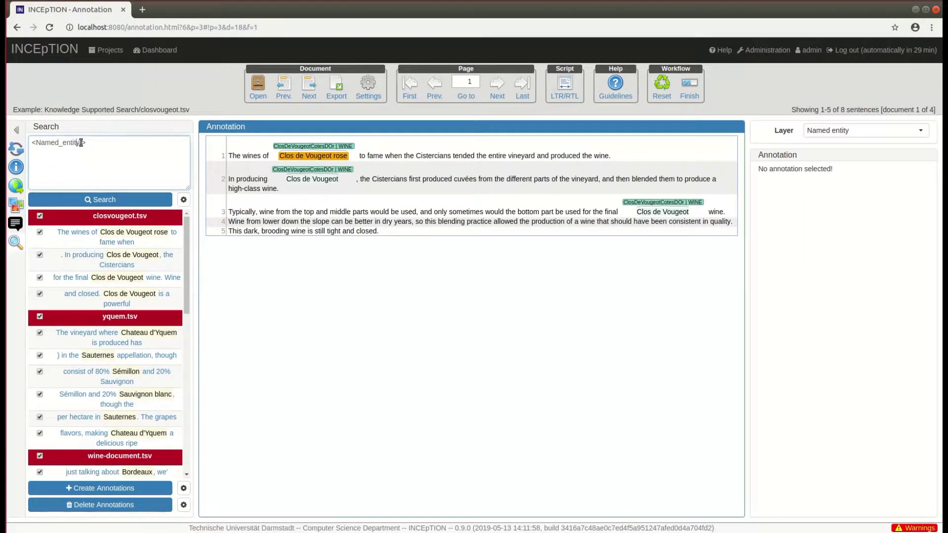
- Restrict the search to location entities with <Named_entity.value="LOC"/> and open the first Sauternes match in yquem.tsv
type("/")
type("value")
type("=")
type("\"\"")
type("LOC")
left_click(102, 200)
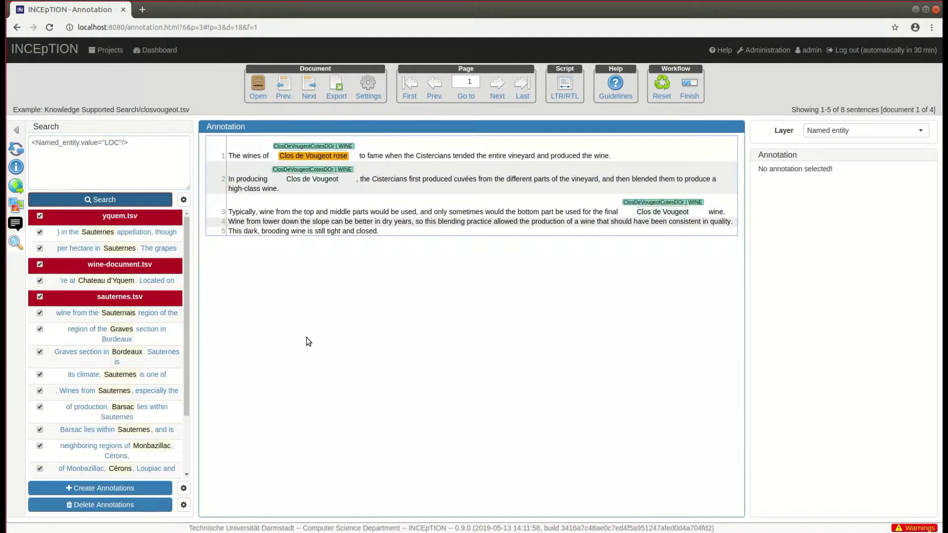
left_click(157, 233)
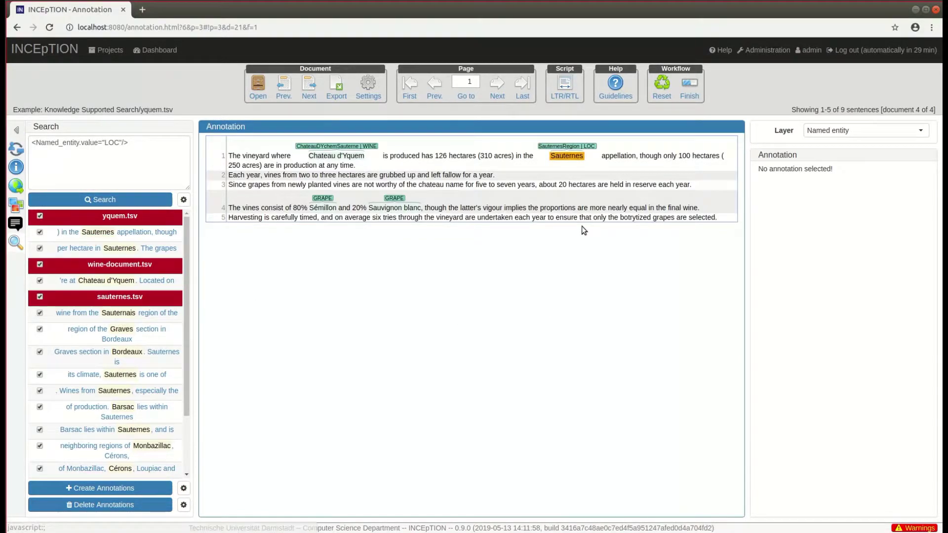
- Browse the project's Wine knowledge base through PotableLiquid, wine and Bordeaux to the Sauternes concept and its ChateauDYchemSauterne instance
left_click(169, 51)
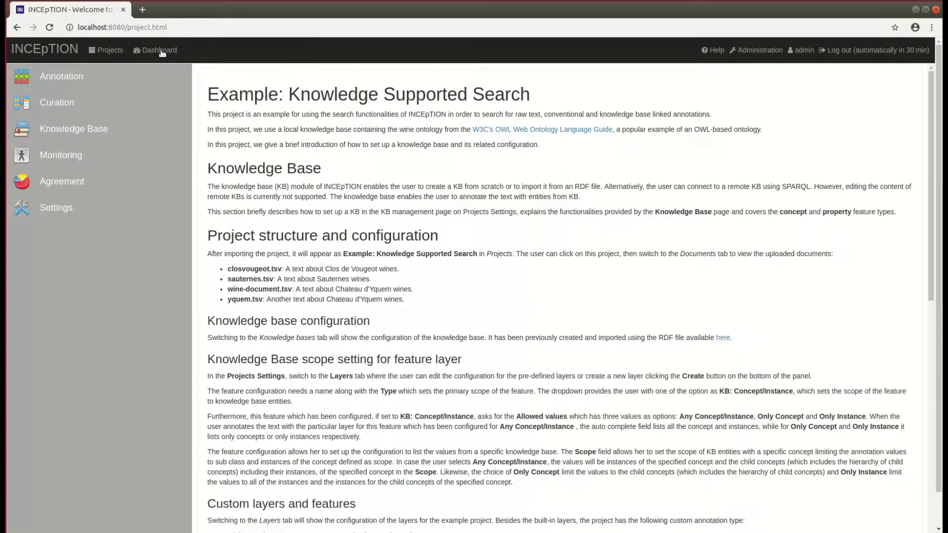
left_click(94, 130)
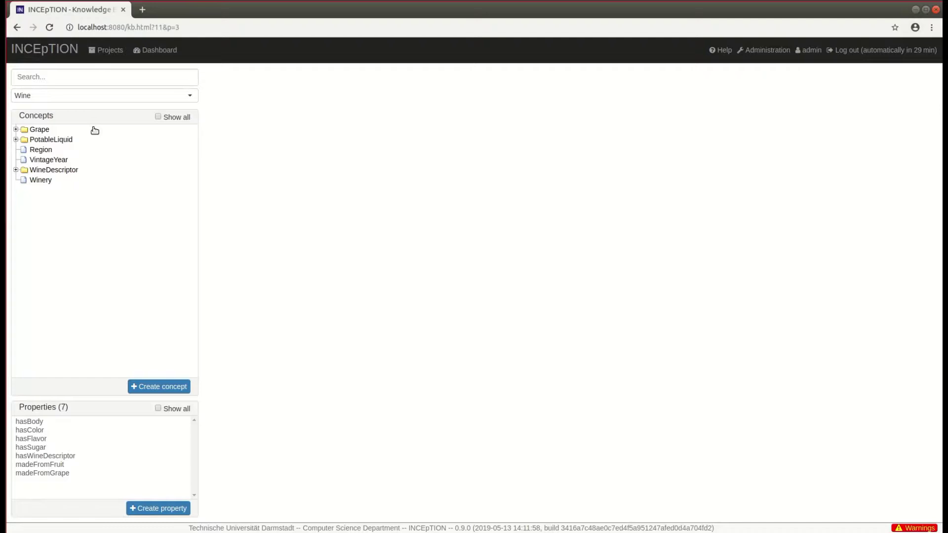
left_click(16, 139)
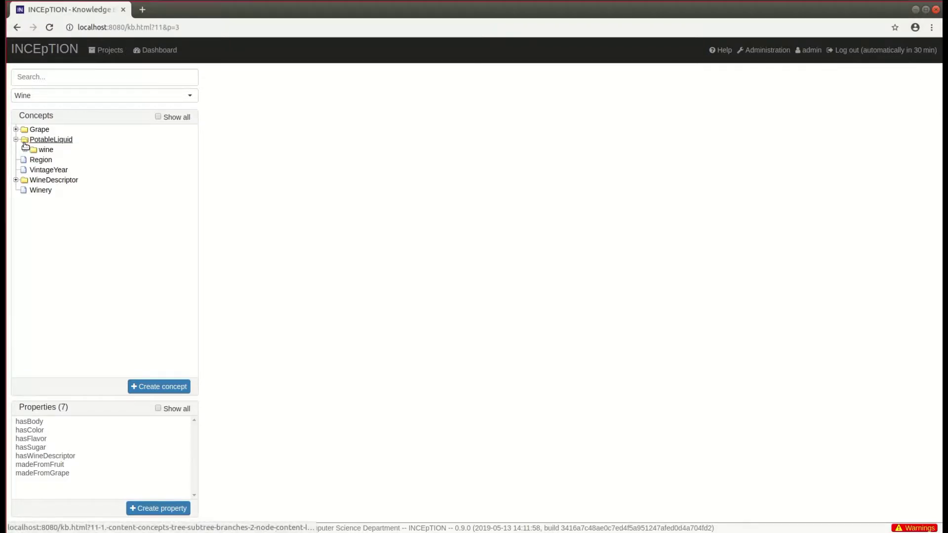
left_click(25, 149)
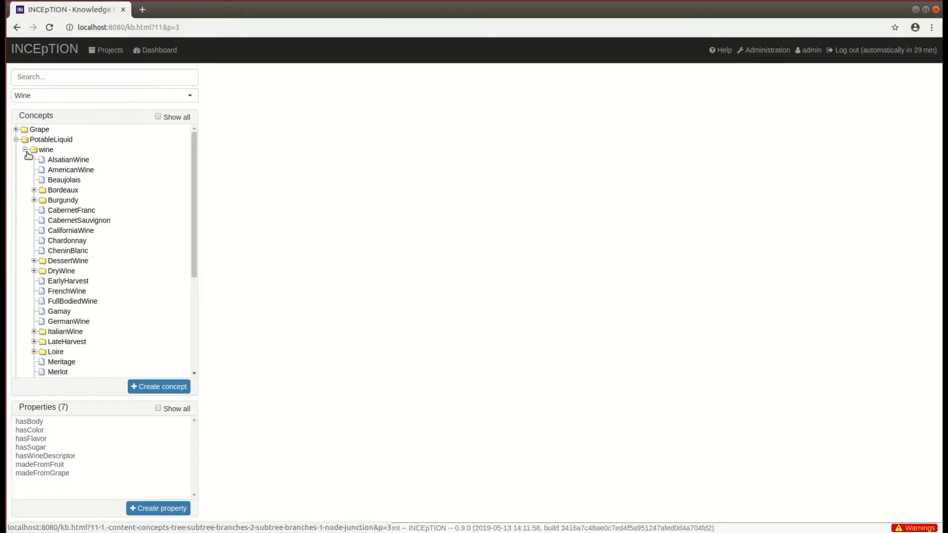
left_click(33, 190)
left_click(72, 221)
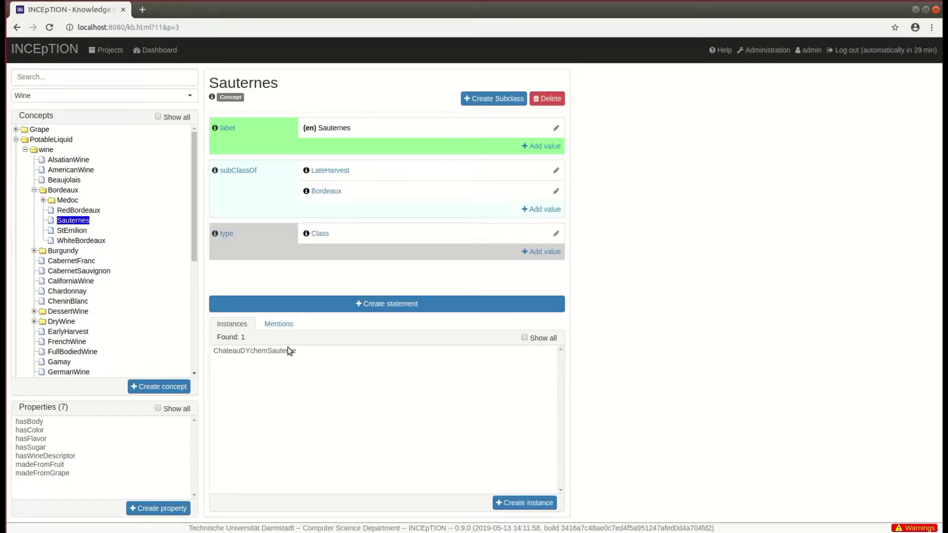
left_click(289, 351)
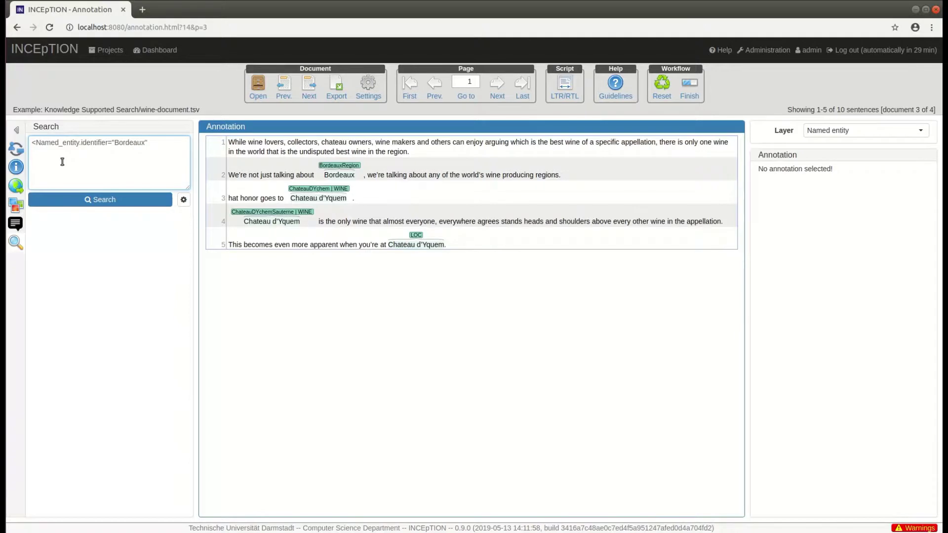
- Search for <Named_entity.identifier="Bordeaux"/> and select the ChateauDYchem annotation in sentence 3 of wine-document.tsv
type(">")
left_click(83, 202)
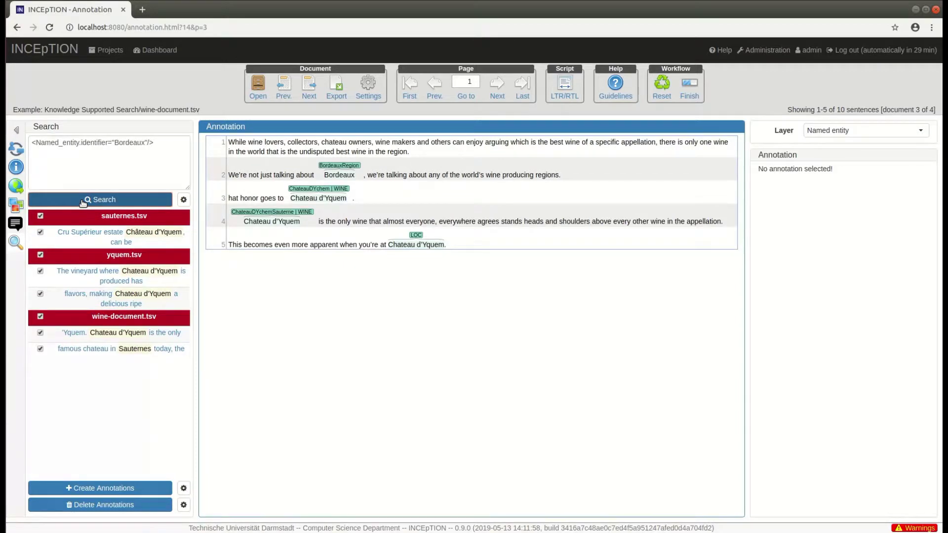
left_click(325, 191)
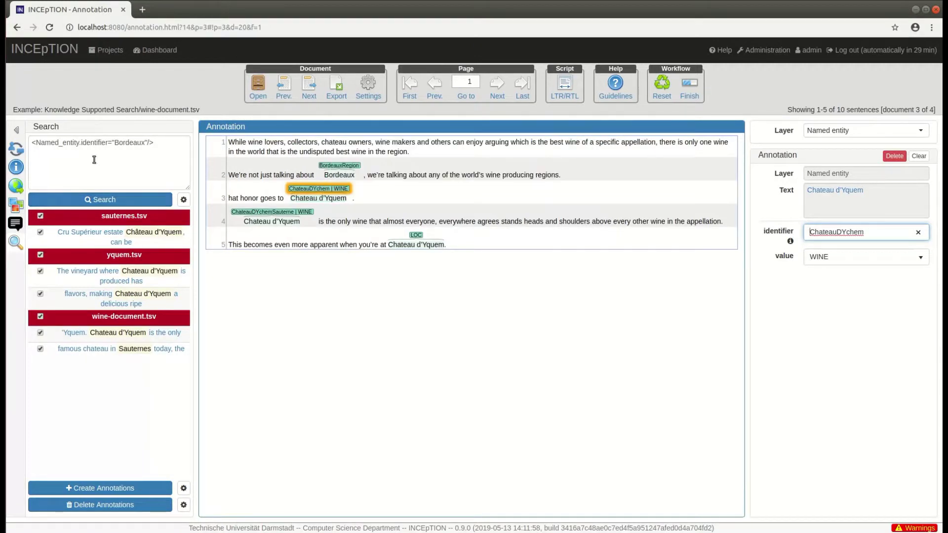
- Change the query to <Named_entity.identifier-exact="Sauternes"/>, run the search and open the match in wine-document.tsv
left_click(107, 146)
type("-exac")
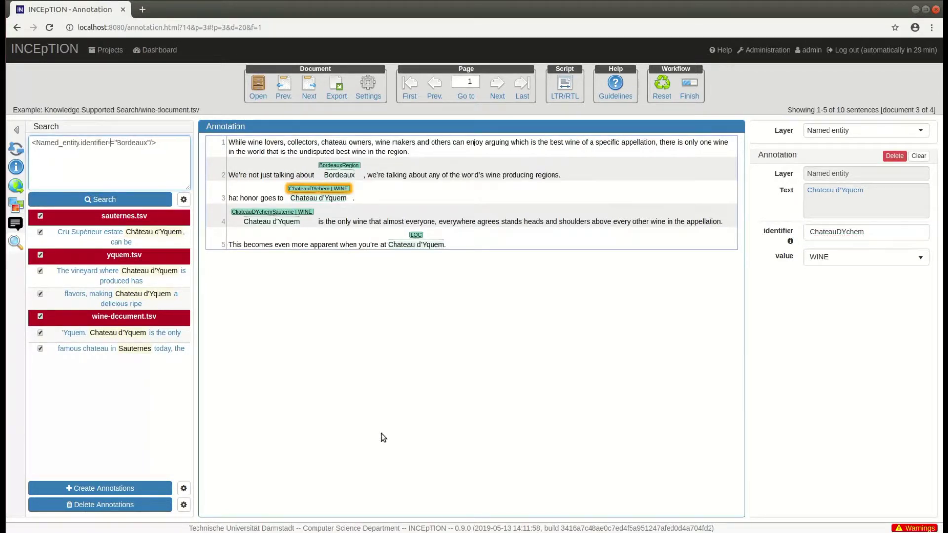
type("t")
double_click(145, 143)
type("Sauterb")
key("BackSpace")
type("nes")
left_click(140, 200)
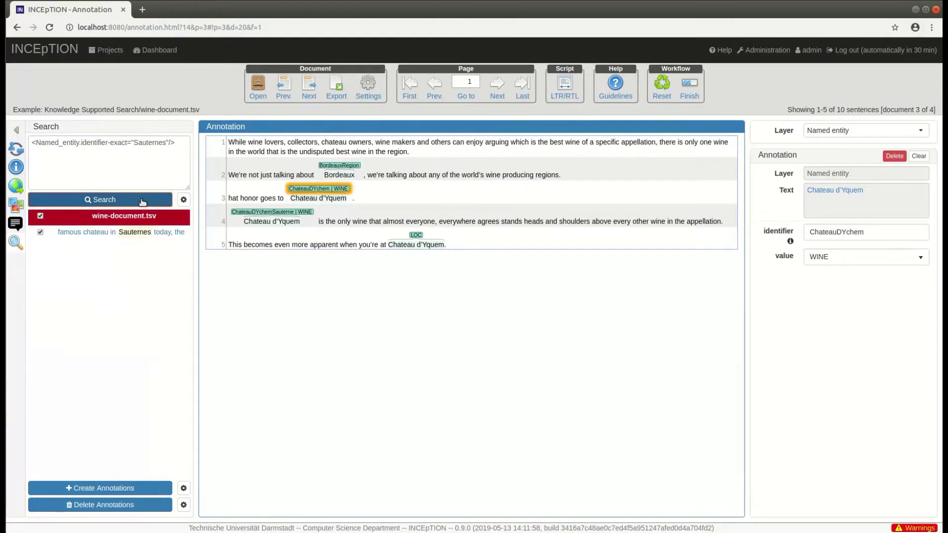
left_click(142, 237)
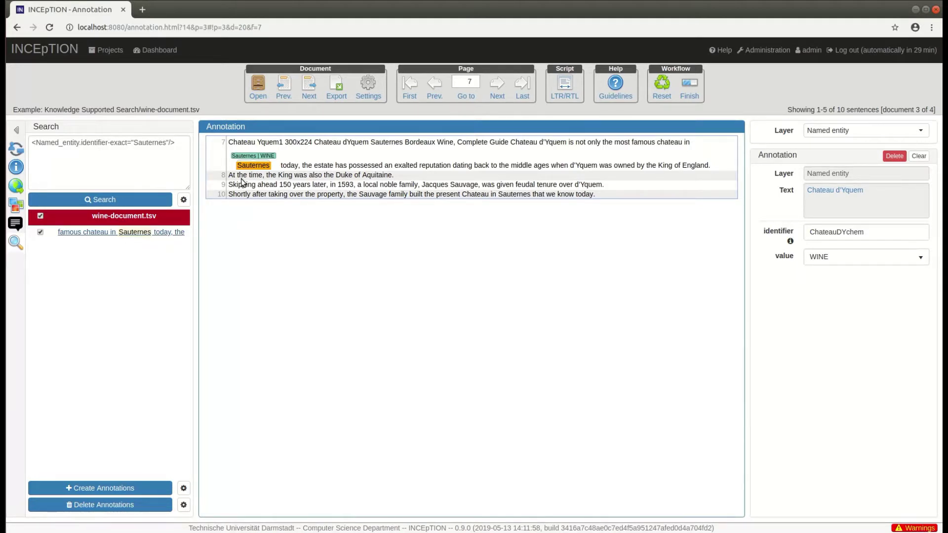
- Search across all layers for the knowledge base entity with <KB-Entity="Sauternes"/>
left_click_drag(128, 146, 34, 144)
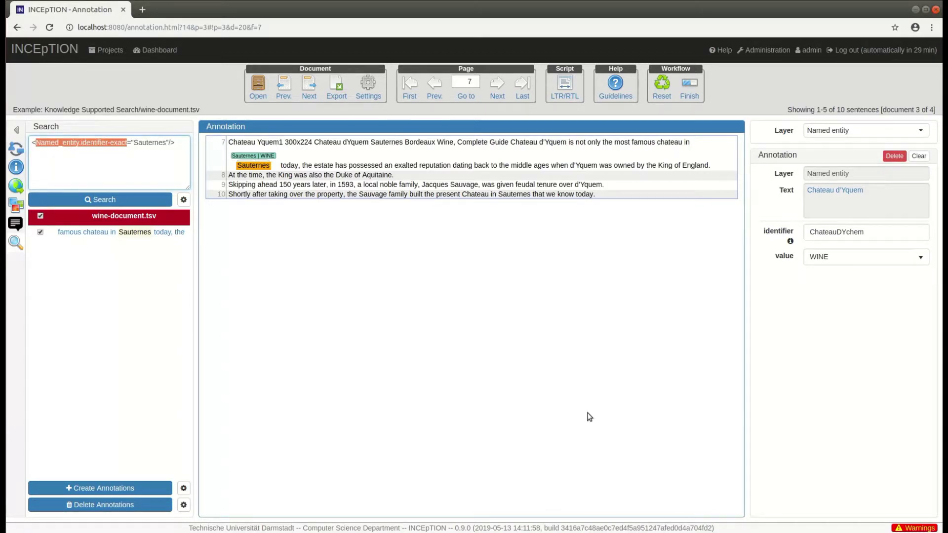
type("KB-")
type("Entity")
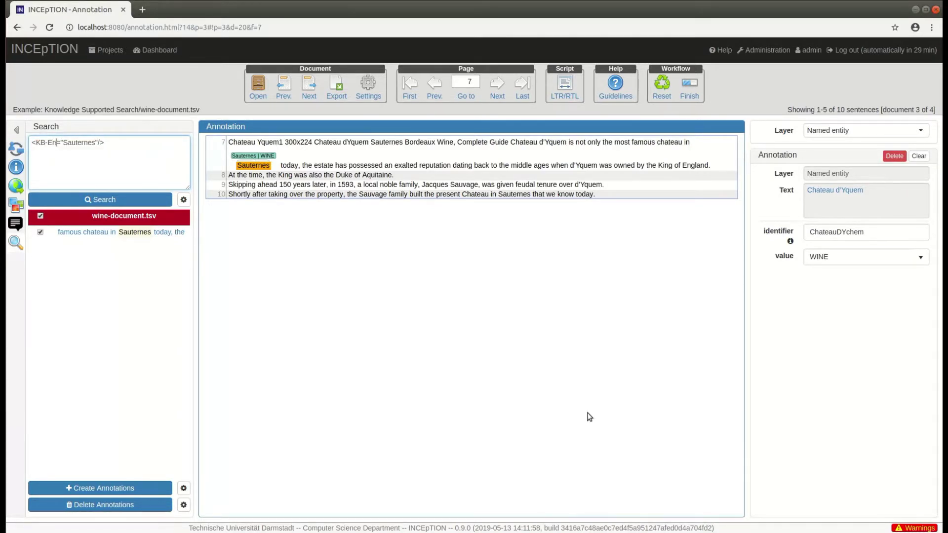
key("Return")
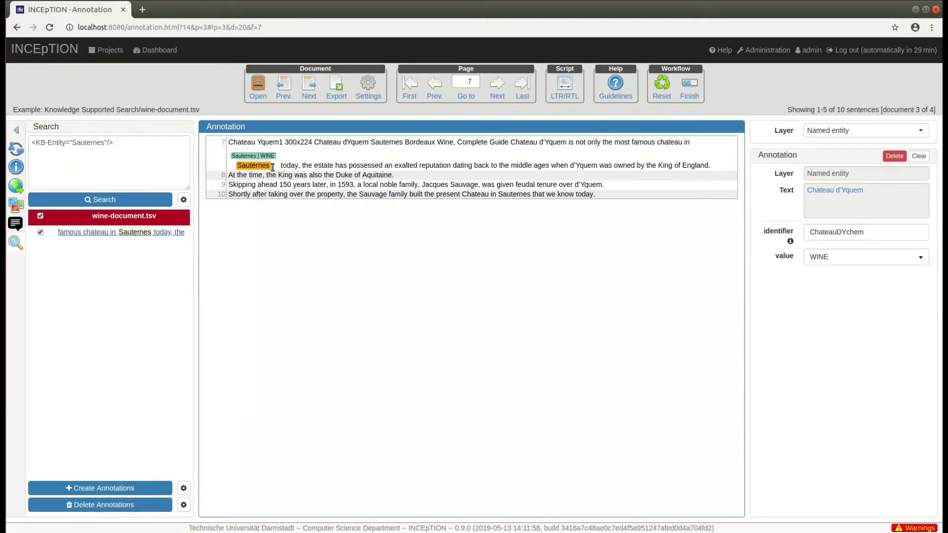
- Search for all claim annotations with <Claim/> and open the match in closvougeot.tsv
left_click_drag(107, 143, 36, 143)
type("Claim")
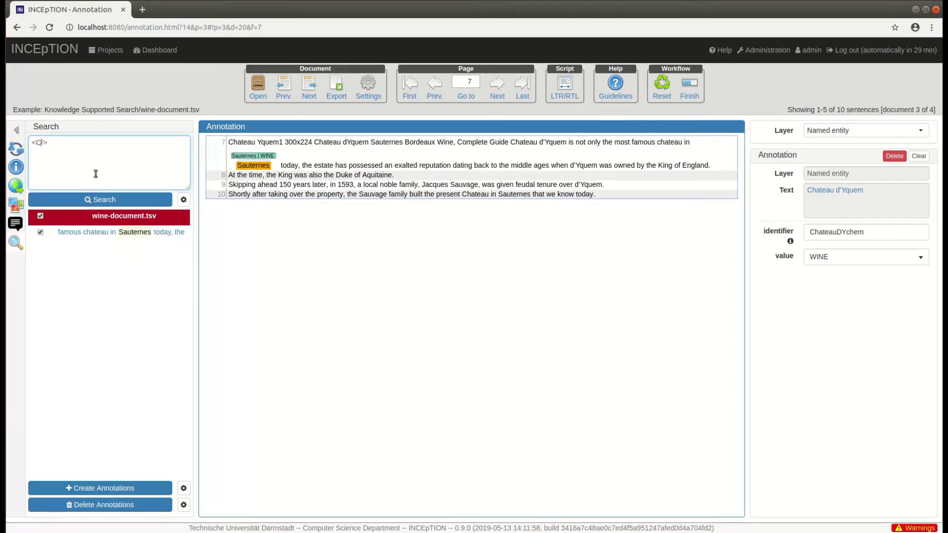
left_click(92, 200)
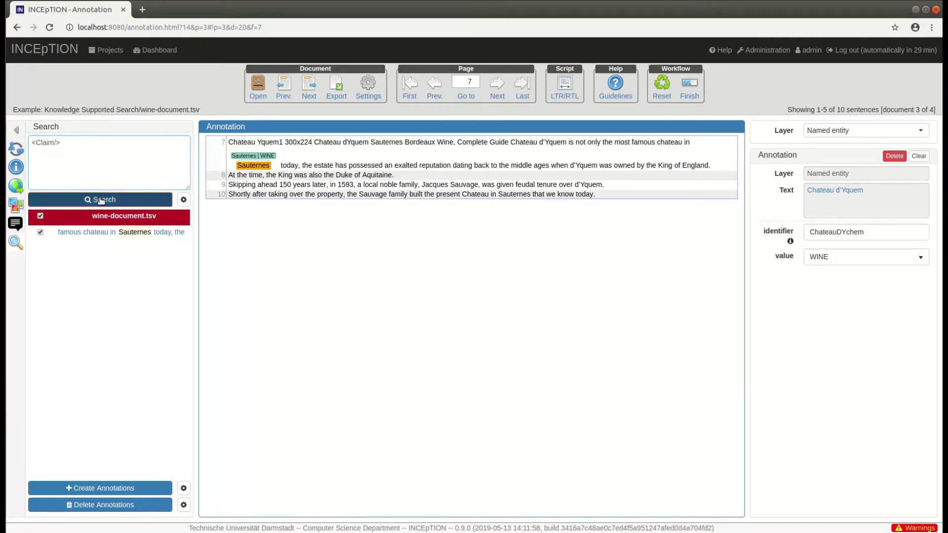
left_click(122, 244)
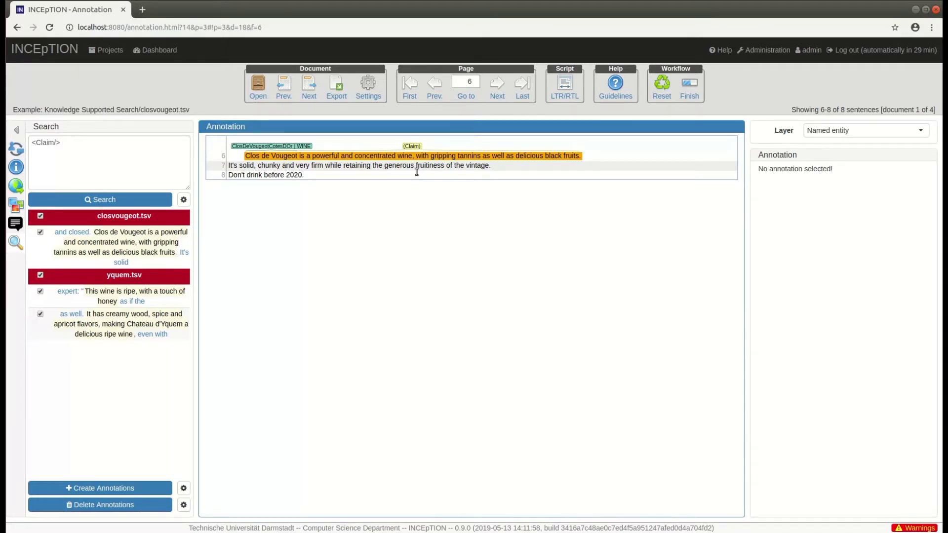
- Search for (<Named_entity.identifier="Burgundy"/> | <Named_entity.identifier="Bordeaux"/>) within (<Claim/> containing "delicious.*") and open the Chateau d'Yquem match in yquem.tsv
left_click_drag(60, 142, 30, 143)
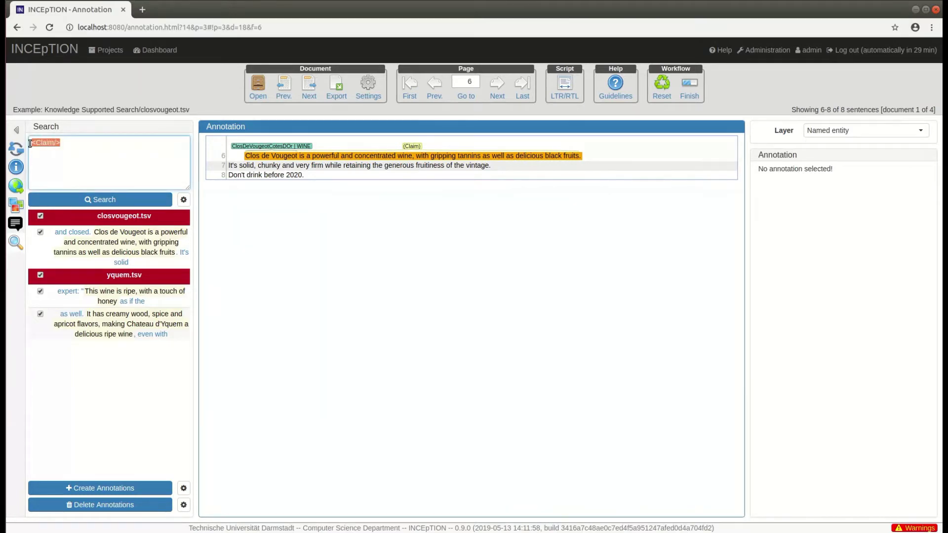
type("(<Named_entity.identifier=\"Burgundy\"/> | <Named_entity.identifier=\"Bordeaux\"/>)")
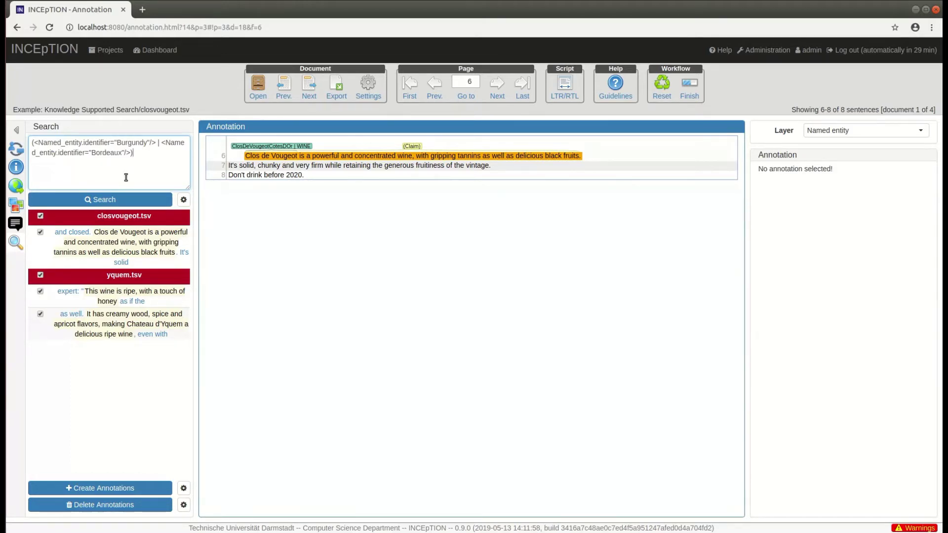
type("within (<Claim/> containing \"delicious.*\")")
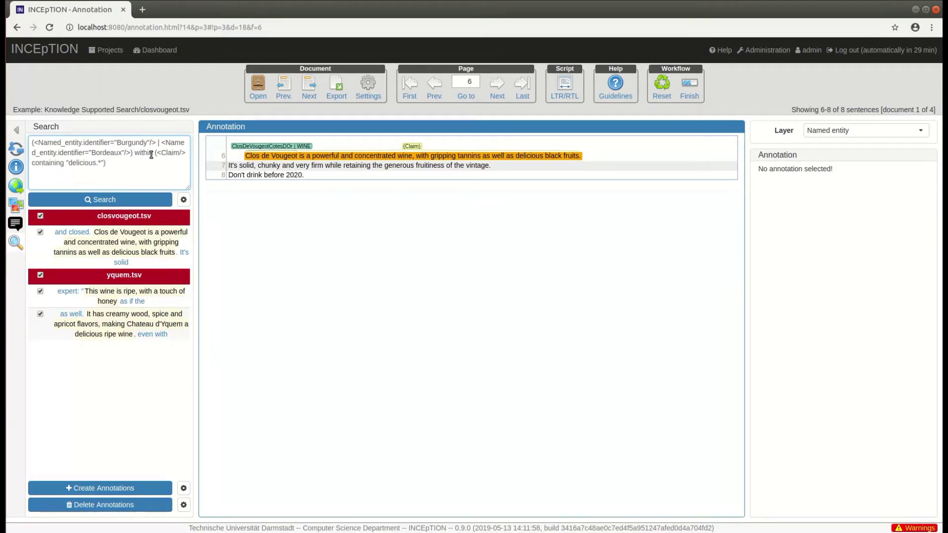
left_click(146, 200)
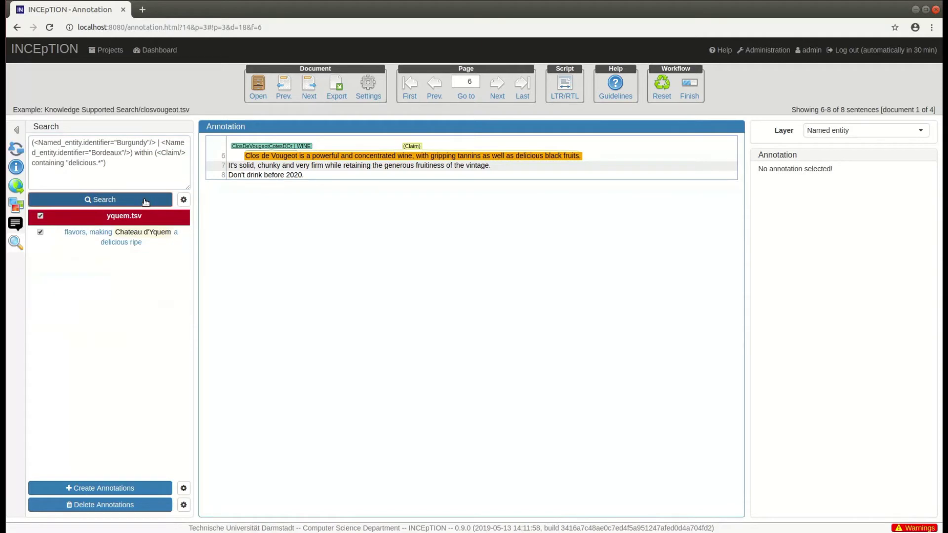
left_click(127, 243)
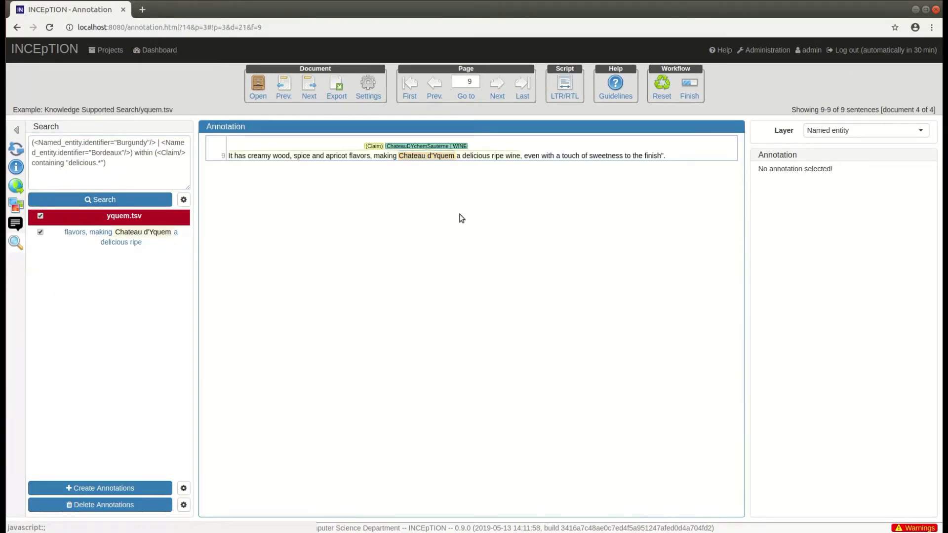